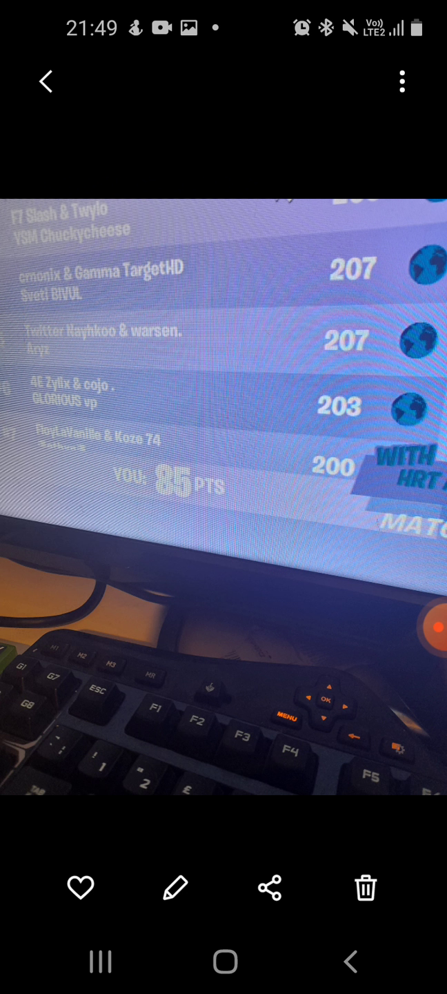
{"action": "left_click", "coordinate": [437, 627]}
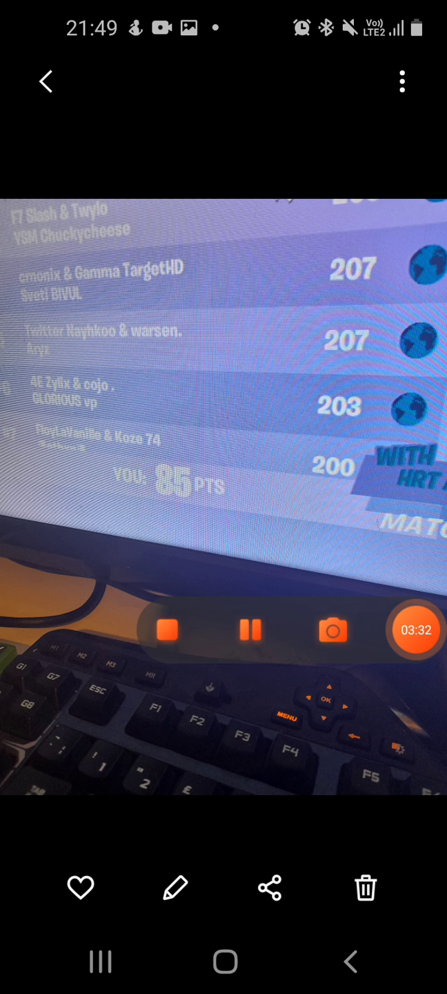